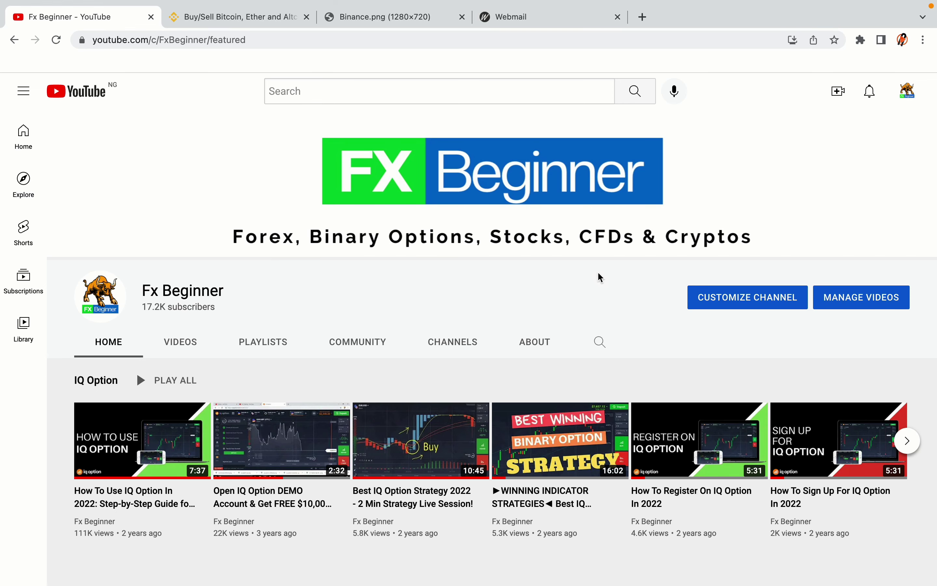
Switch from the YouTube channel page to the Binance homepage tab
click(234, 16)
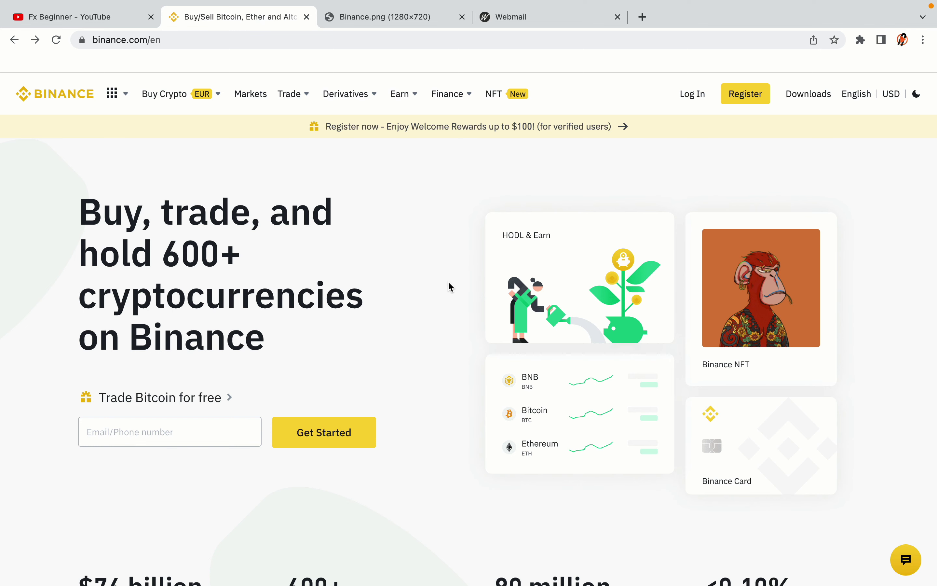
scroll(455, 327, down, 5)
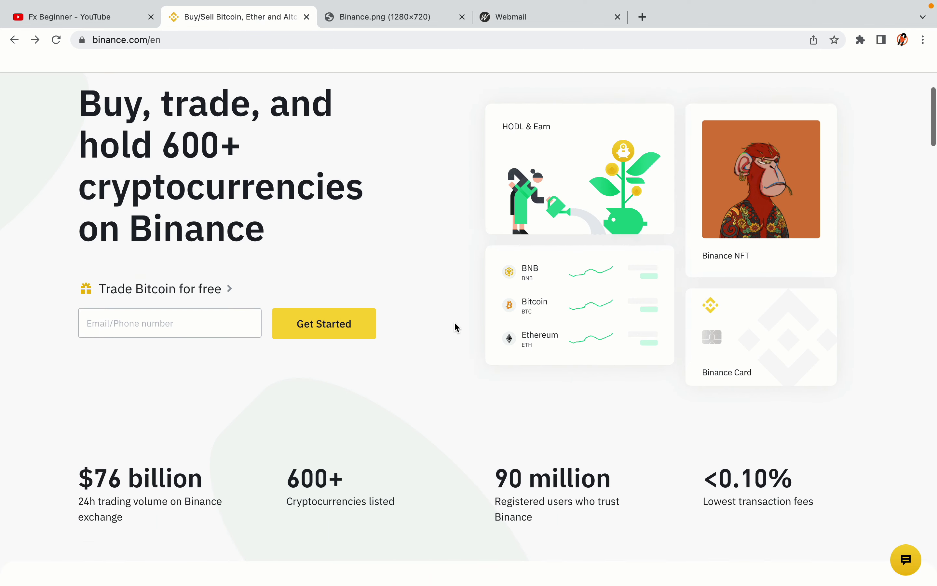
scroll(455, 327, down, 1)
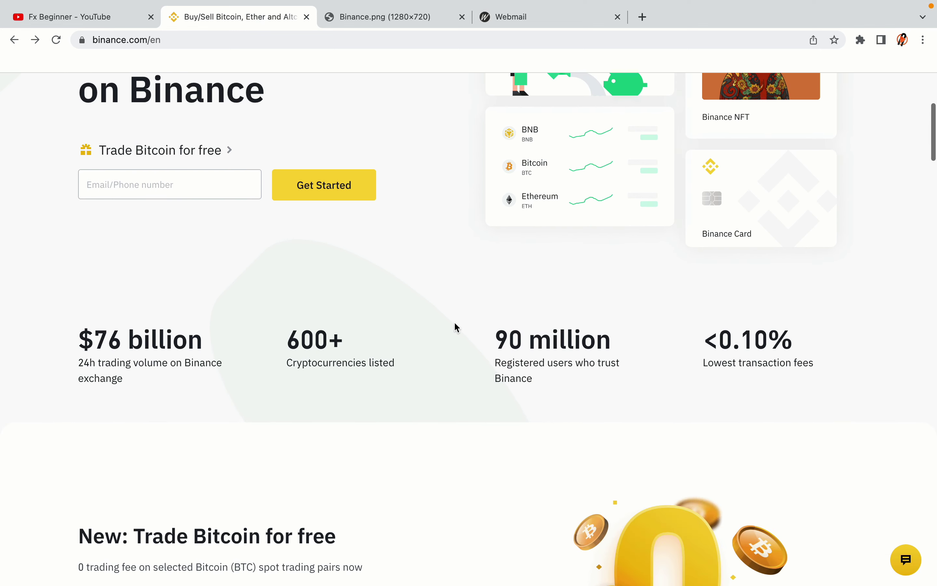
scroll(456, 328, down, 7)
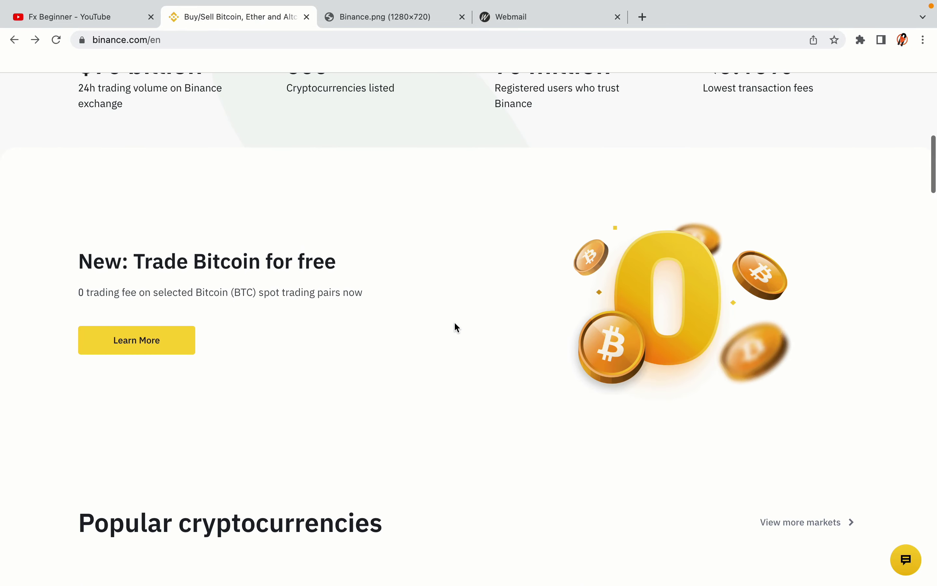
scroll(455, 323, up, 4)
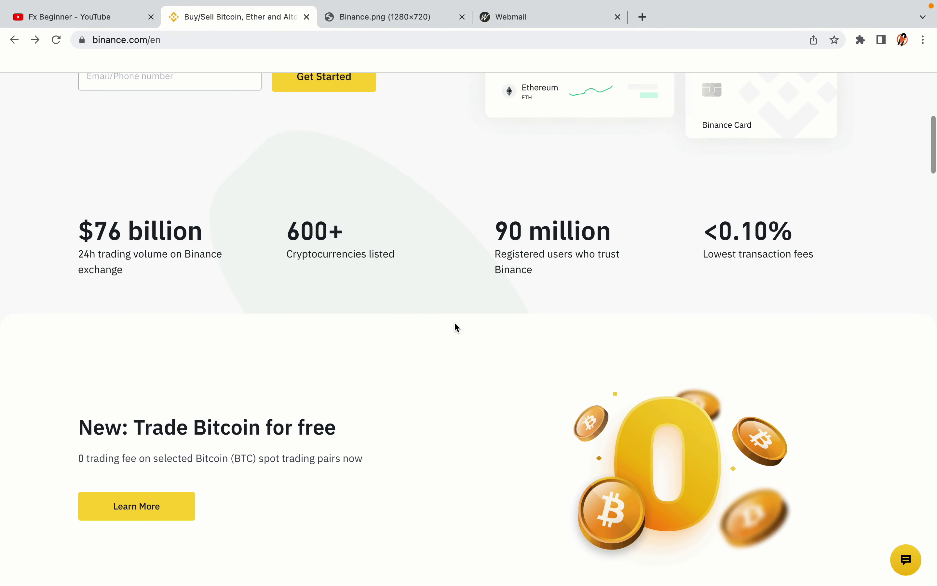
scroll(455, 327, down, 13)
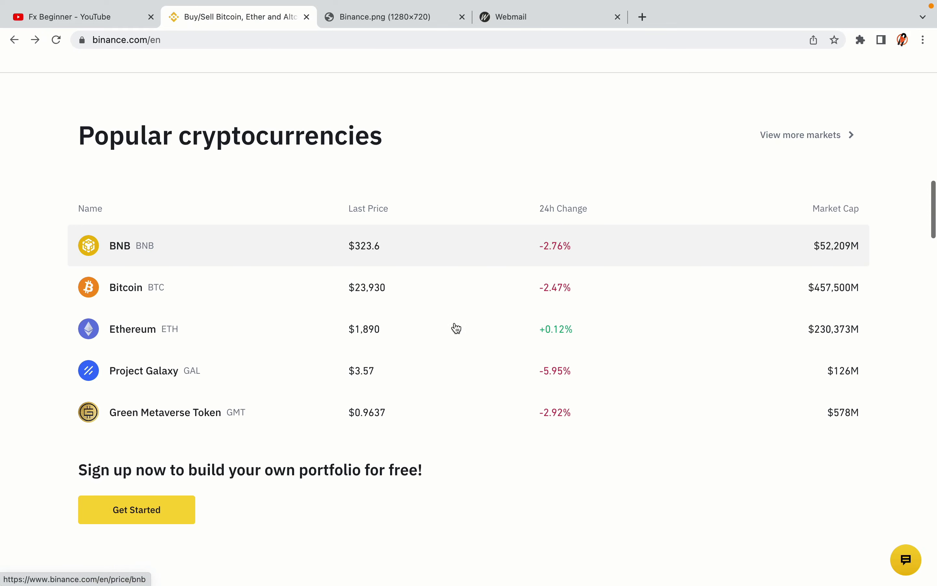
scroll(456, 329, down, 4)
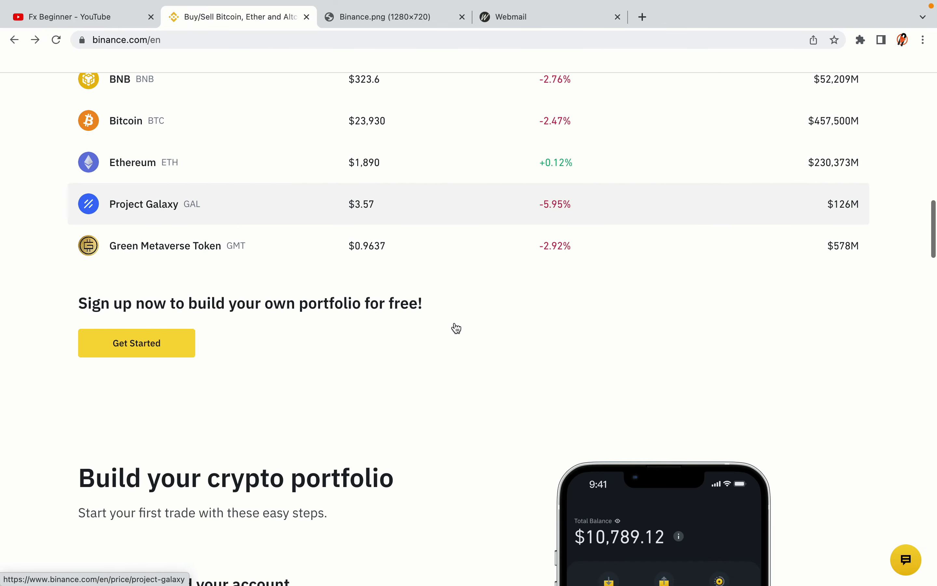
scroll(456, 328, down, 9)
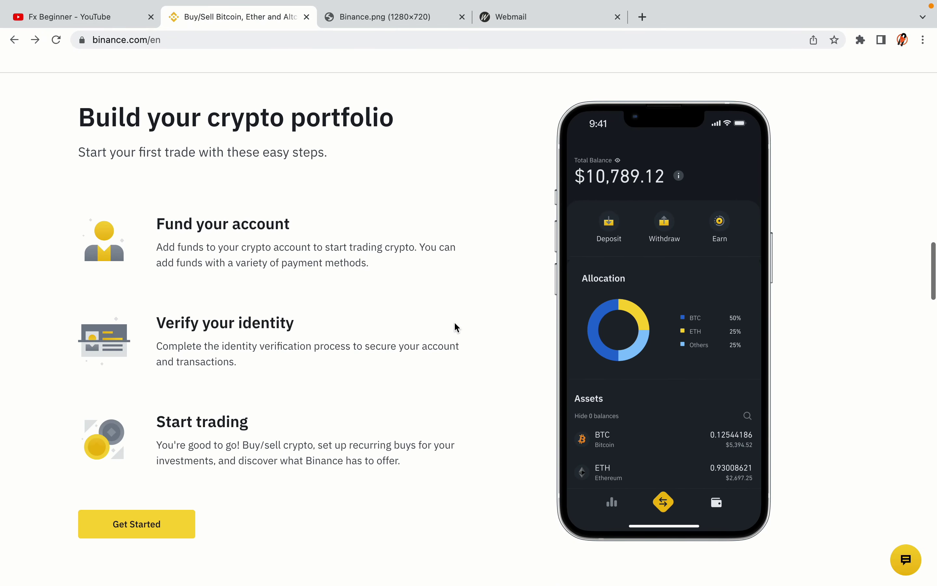
scroll(455, 327, down, 11)
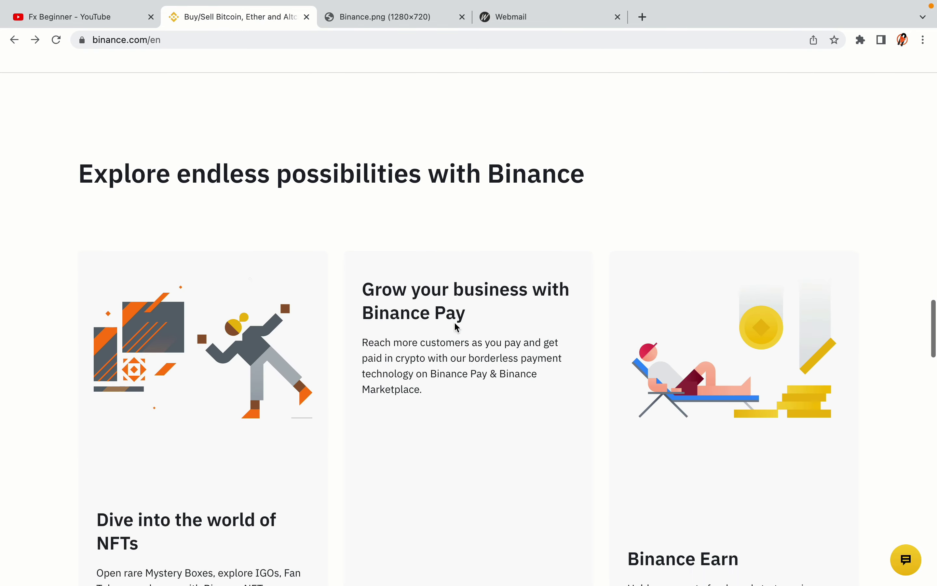
scroll(454, 326, down, 12)
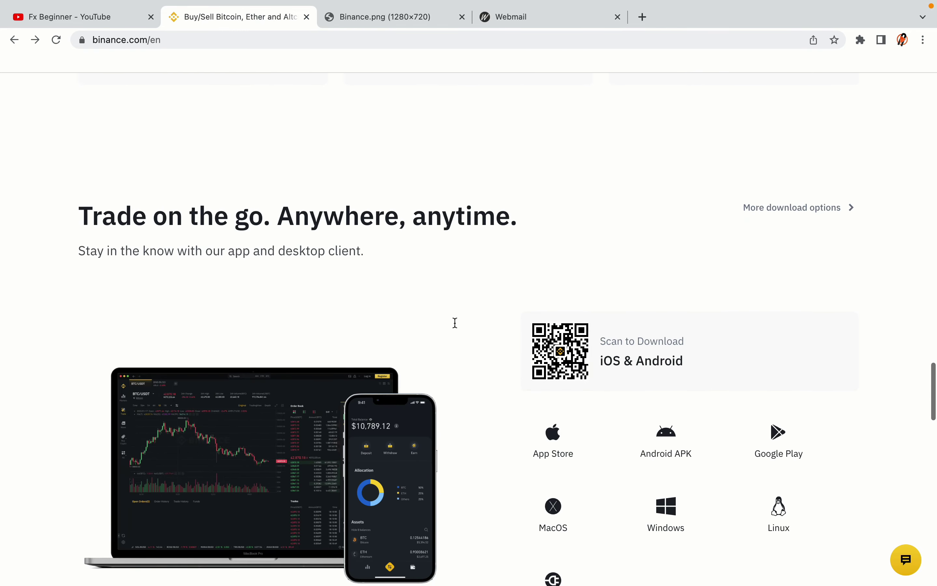
scroll(455, 323, down, 10)
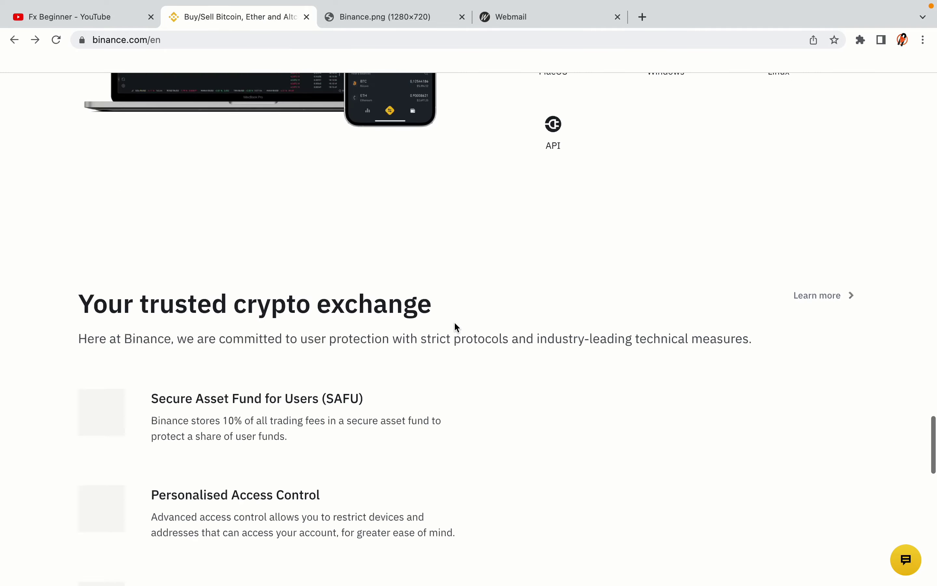
scroll(456, 327, down, 6)
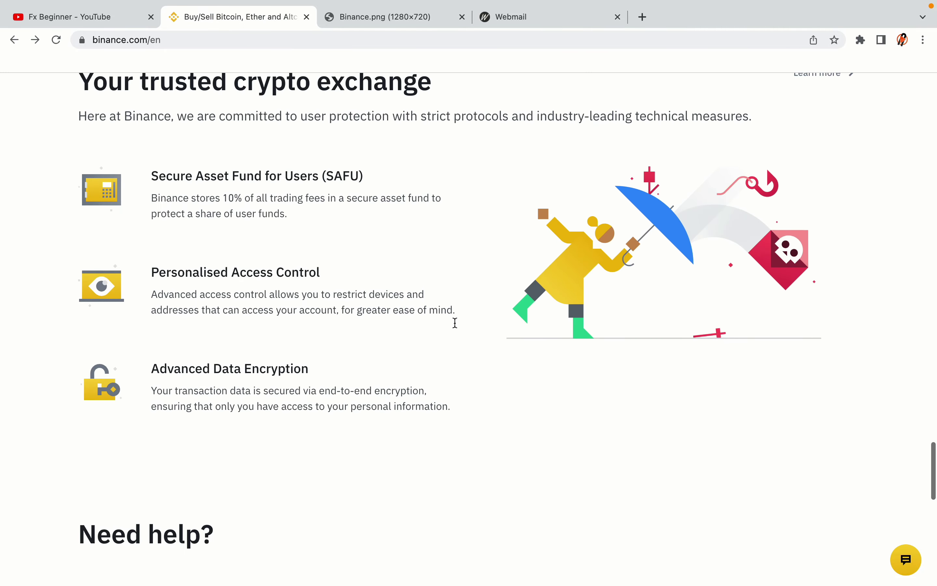
scroll(455, 322, down, 8)
scroll(454, 321, up, 20)
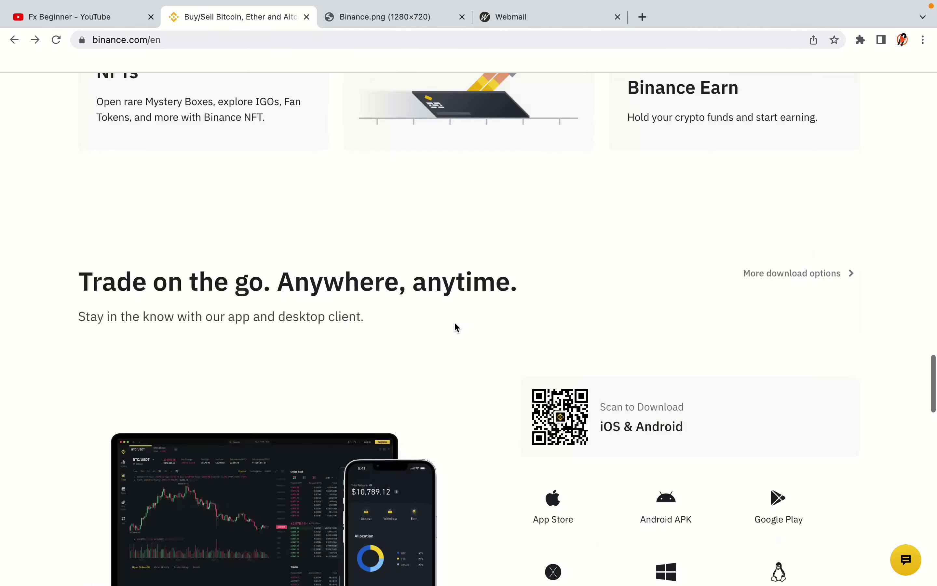
scroll(454, 321, up, 20)
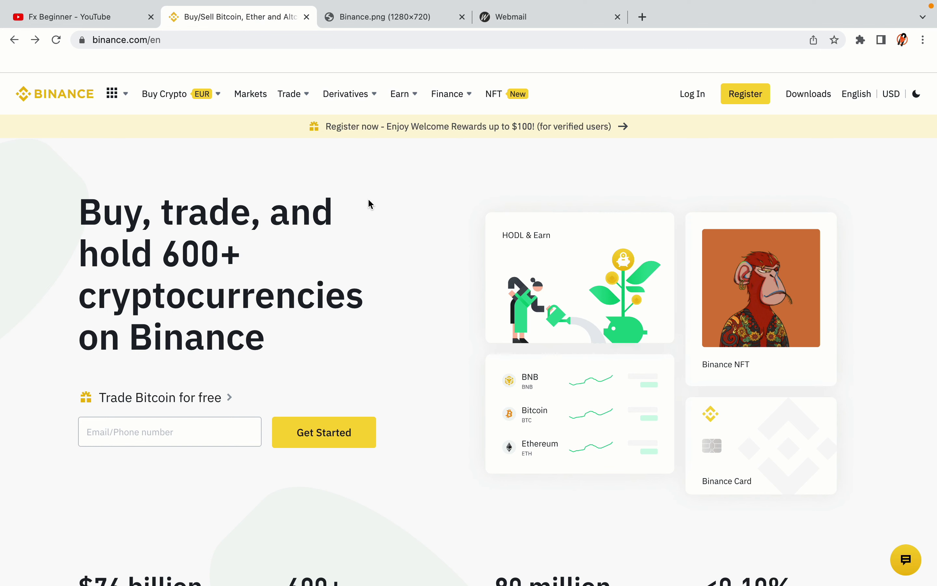
click(394, 18)
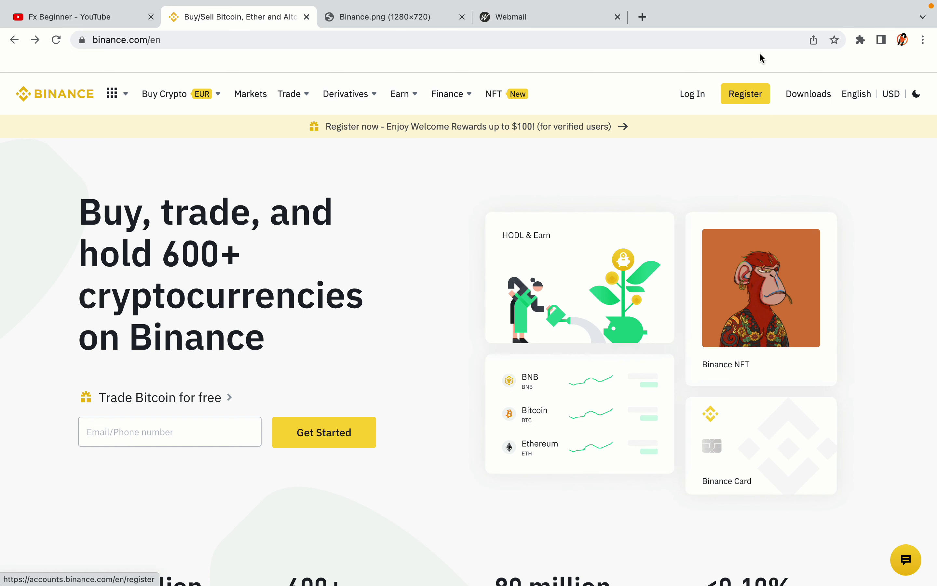
click(753, 101)
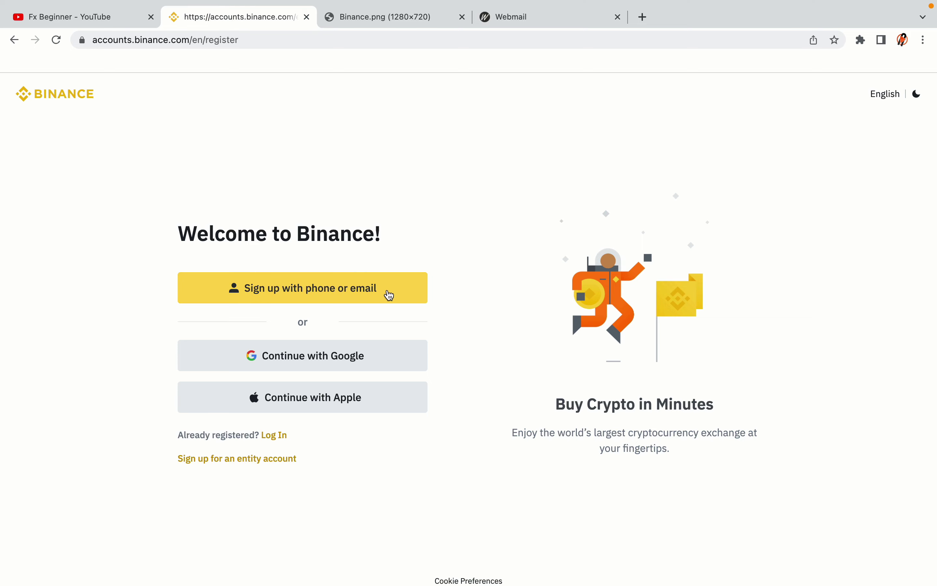
Fill in the personal sign-up form with email and password, accept the Terms, and create the account
click(387, 299)
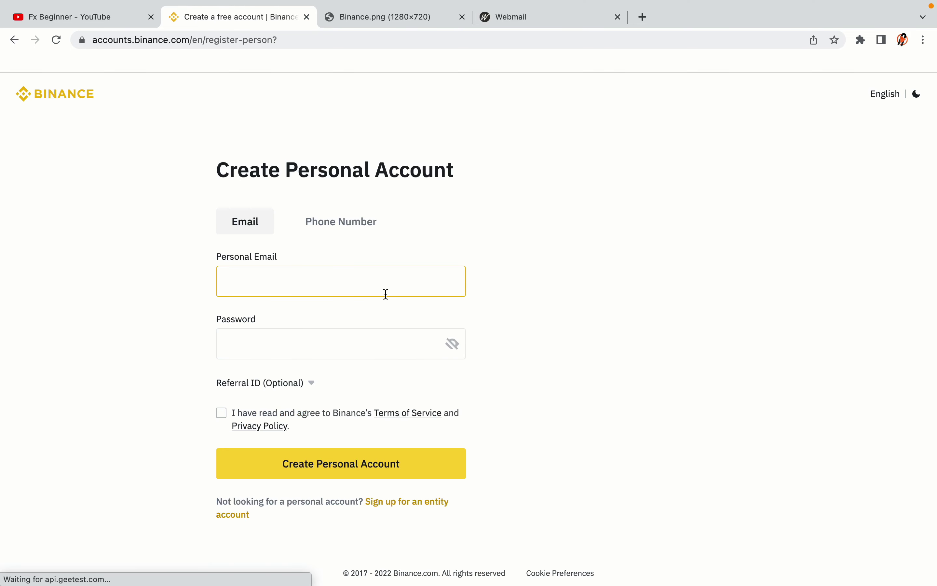
click(577, 332)
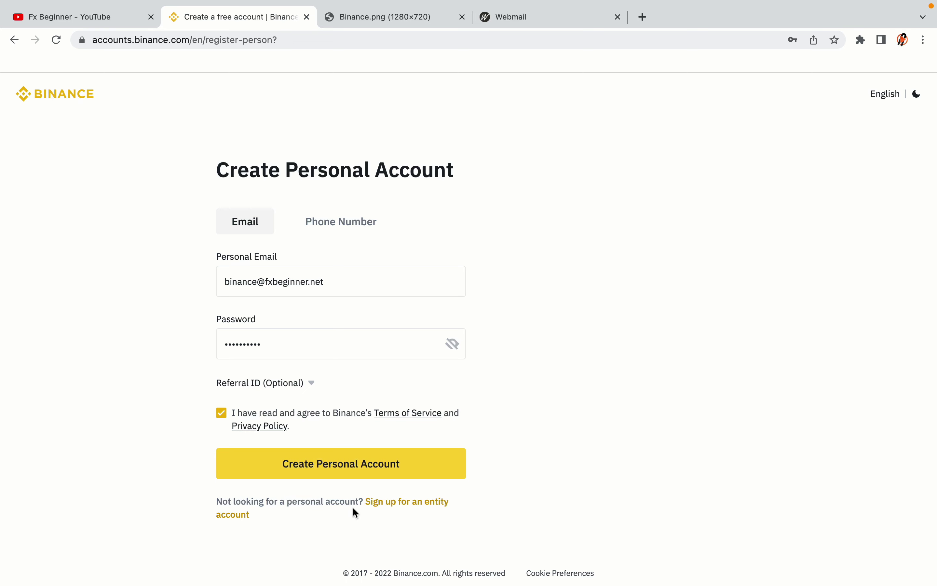
click(358, 469)
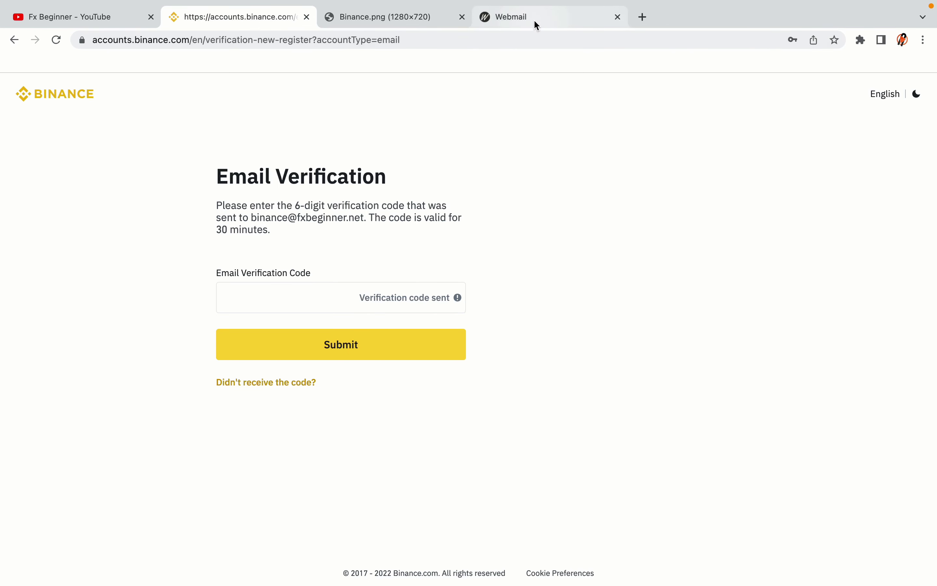
Open Binance's 'Confirm Your Registration' email in the Webmail inbox
drag(534, 19, 379, 19)
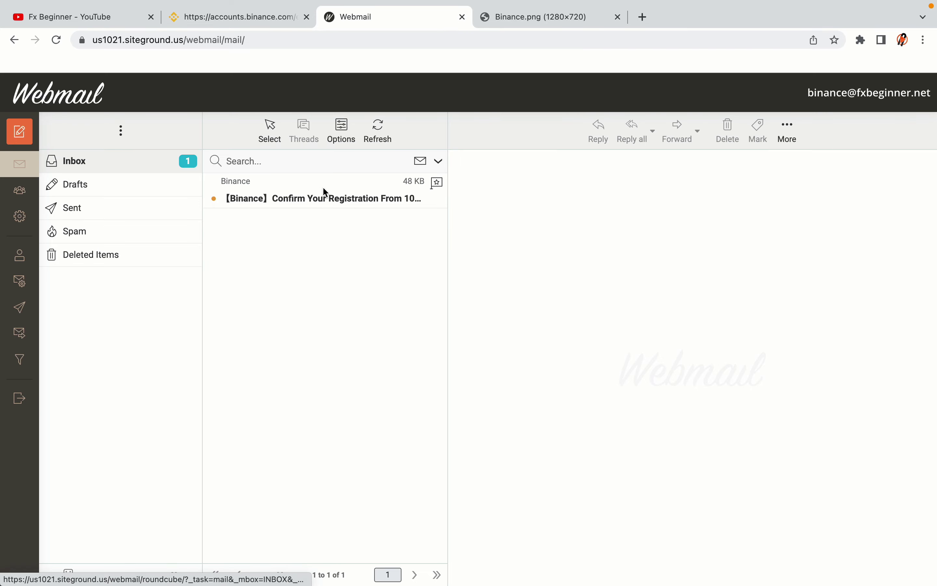
click(326, 198)
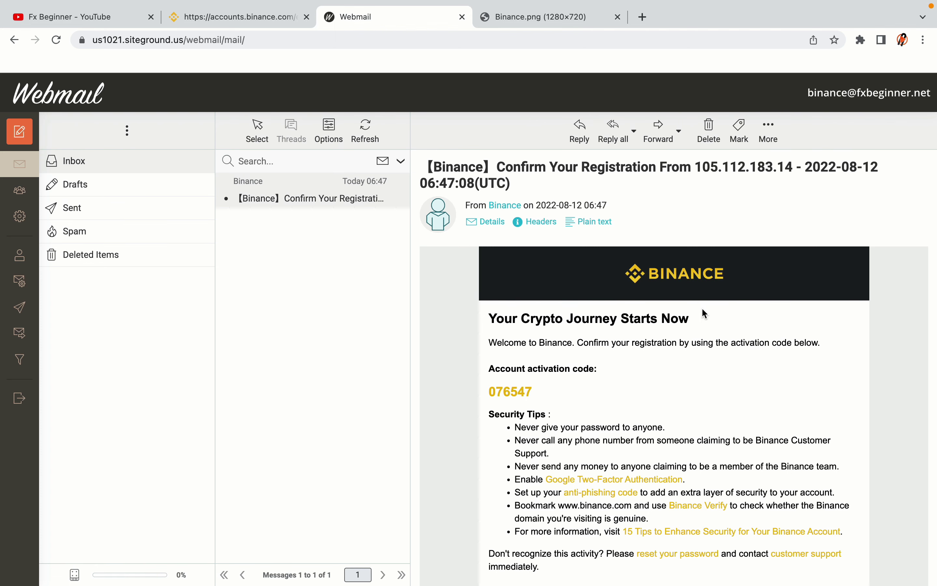
scroll(705, 313, down, 3)
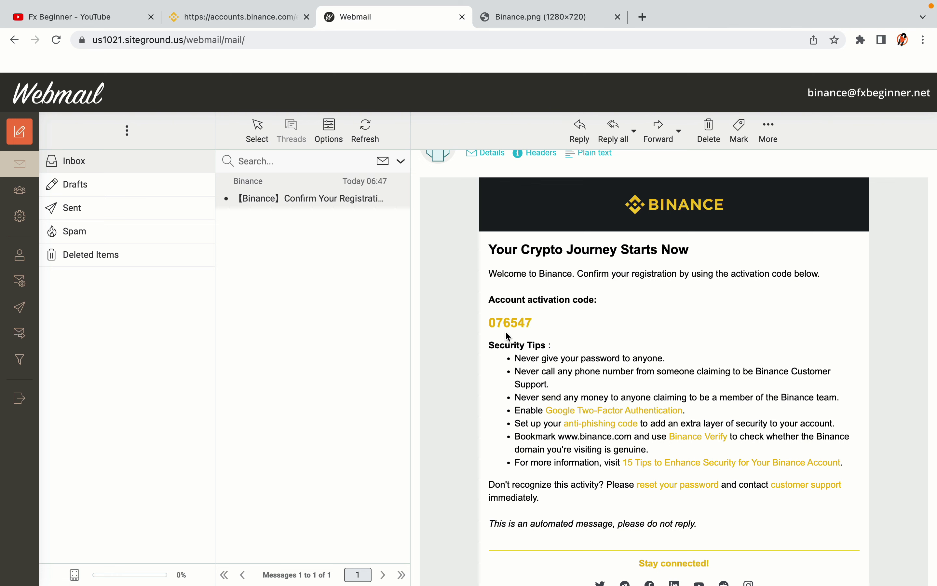
Copy the account activation code from the email and go back to Binance's verification page
drag(490, 322, 540, 326)
key(super+c)
click(540, 326)
right_click(524, 328)
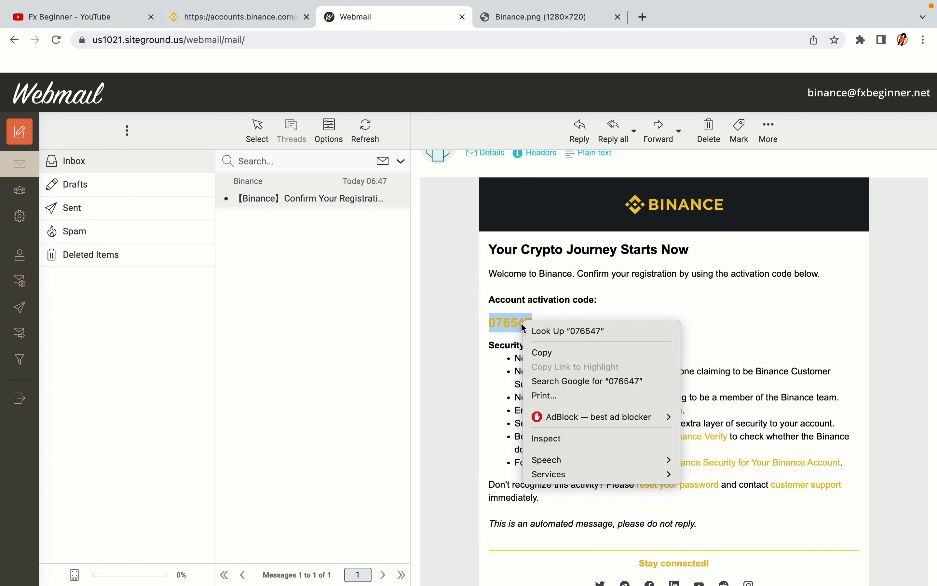
click(542, 353)
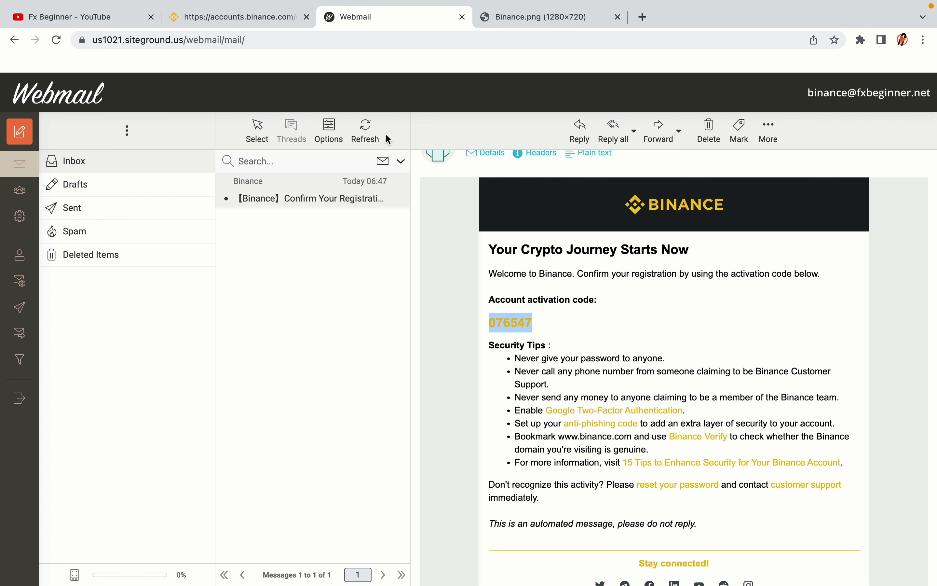
click(243, 16)
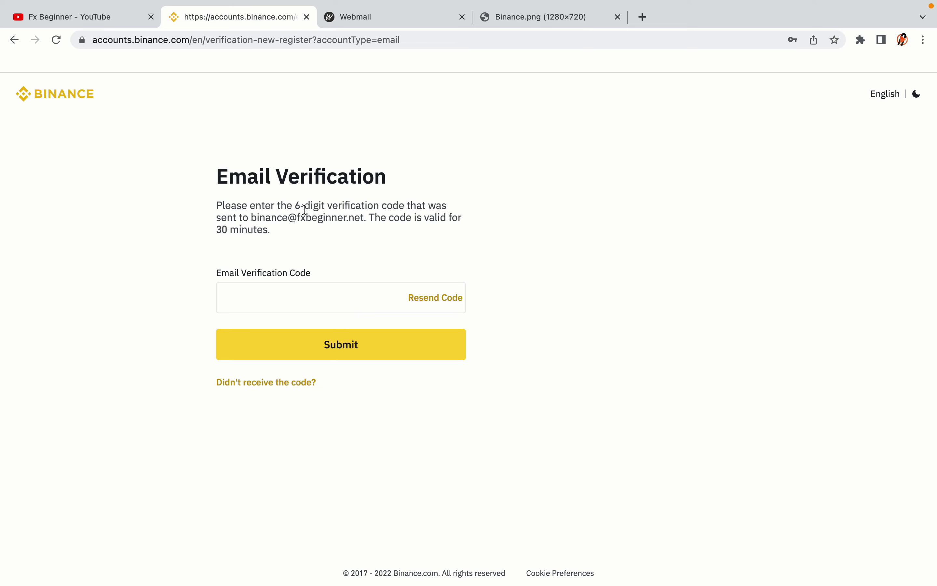
Paste the emailed activation code into the Email Verification Code field and submit it
click(285, 295)
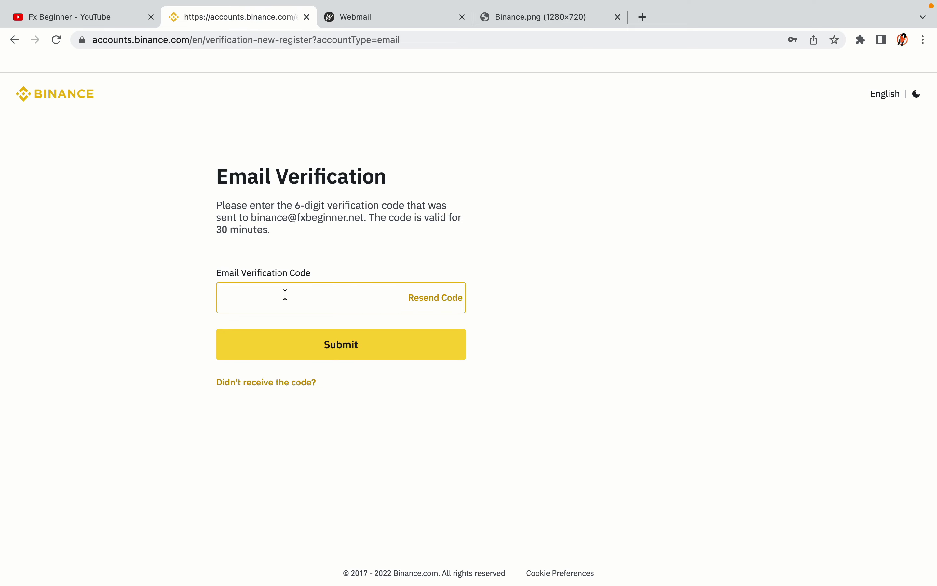
key(super+v)
click(165, 278)
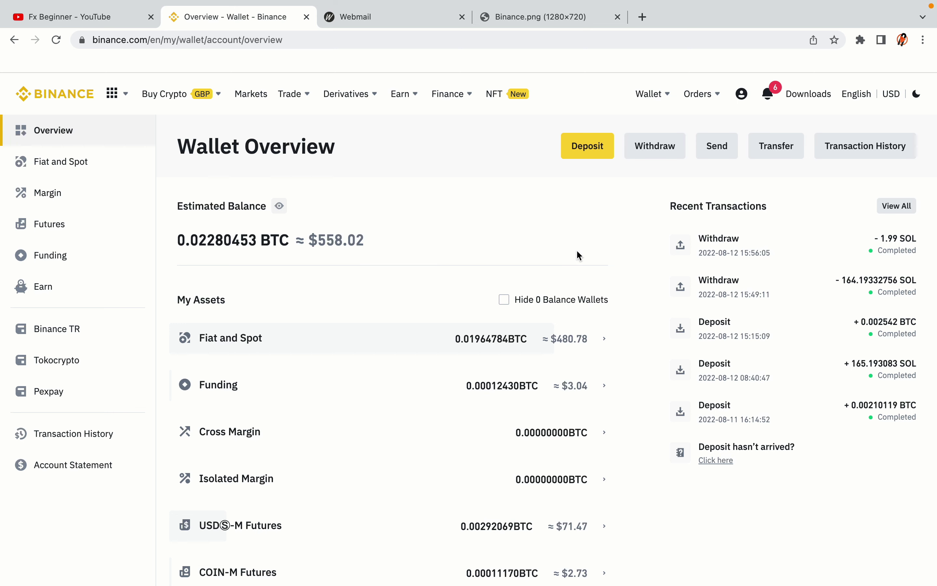
Browse the Wallet Overview and the Buy Crypto and Trade menus, then return to the Binance home page
scroll(576, 249, down, 6)
scroll(578, 256, down, 2)
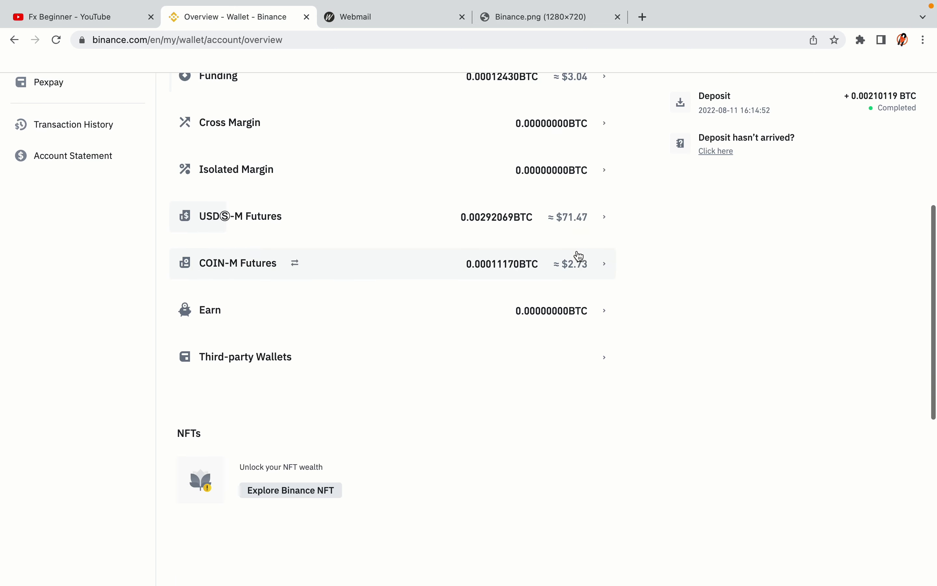
scroll(578, 255, up, 8)
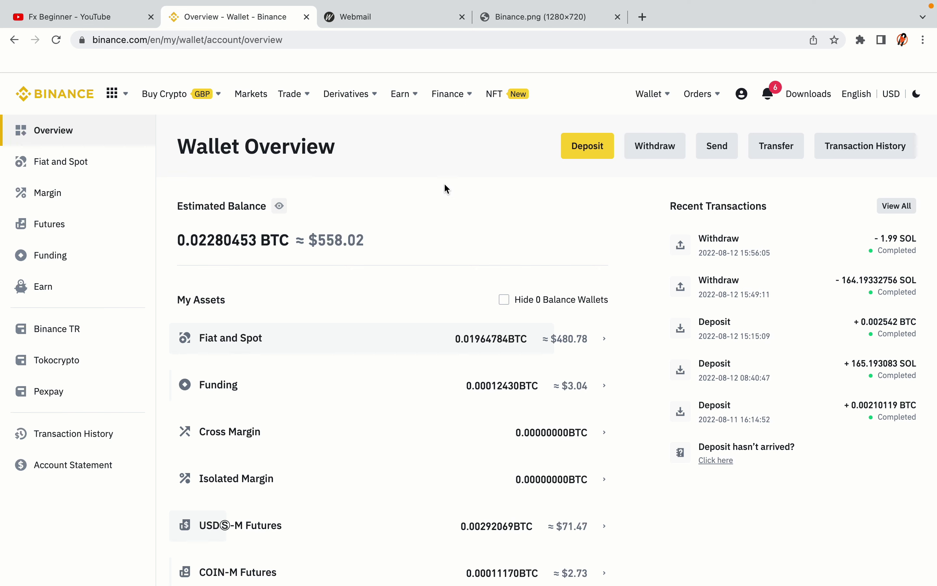
mouse_move(220, 104)
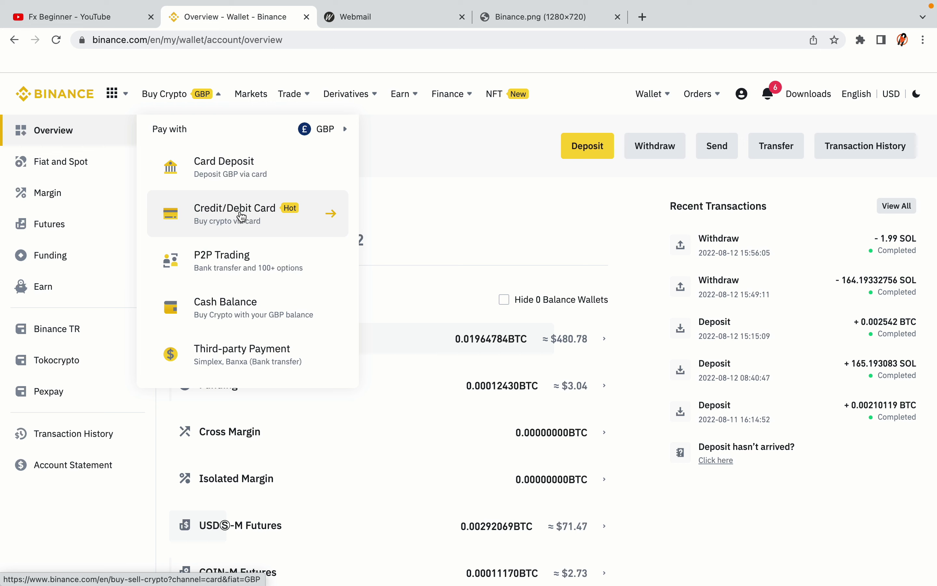
mouse_move(289, 96)
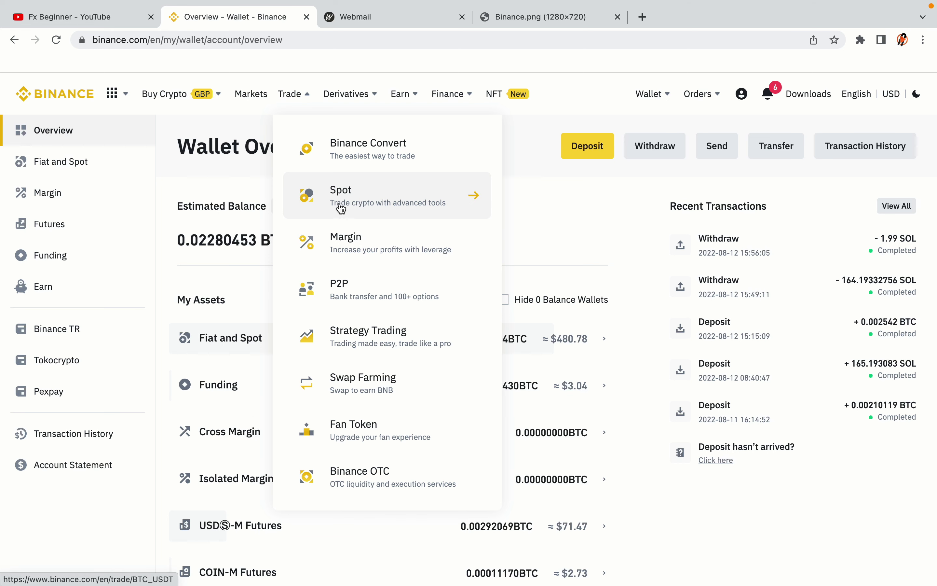
click(62, 89)
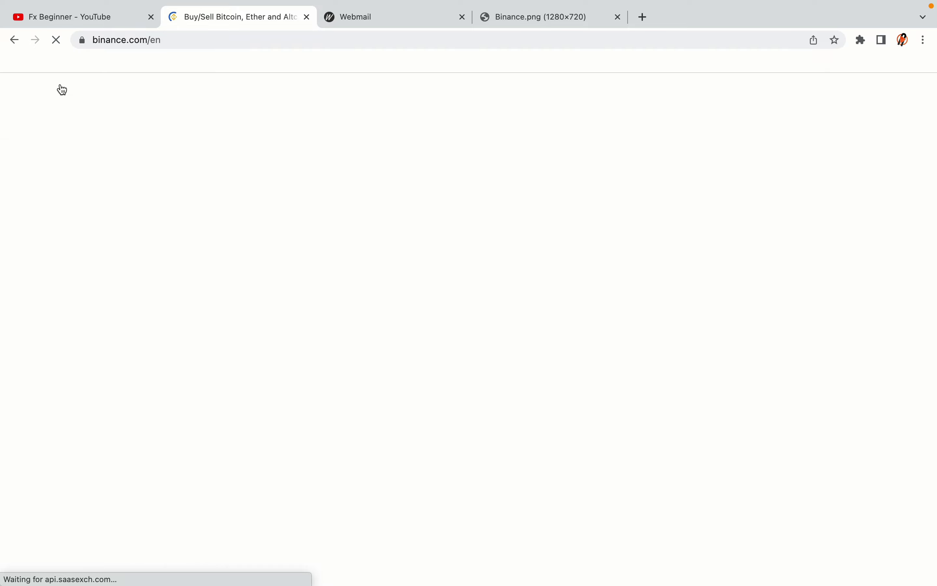